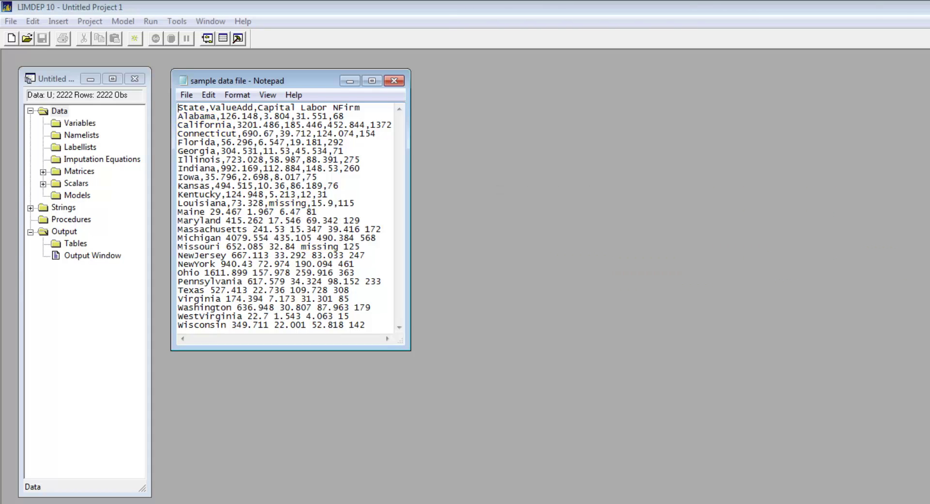
- Import the sample data file as variables, with All Files as the file type, then list VALUEADD, CAPITAL, LABOR and NFIRM
left_click(89, 21)
mouse_move(114, 73)
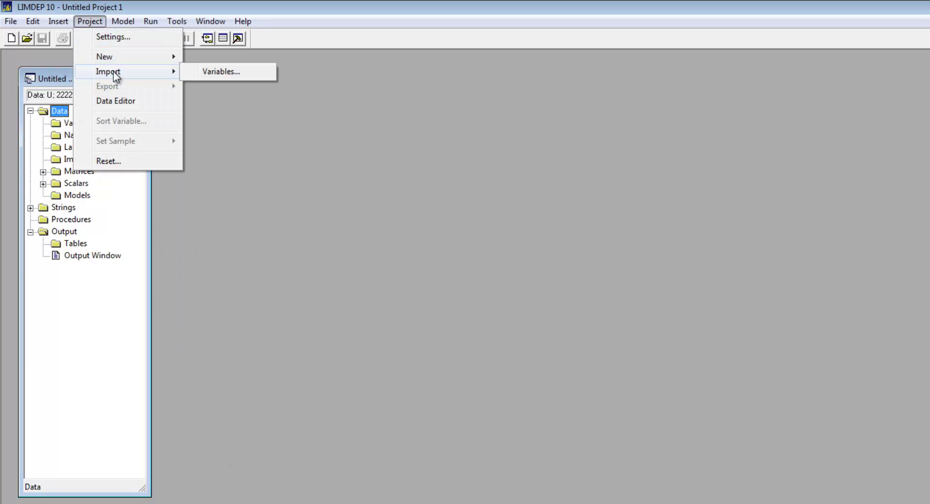
left_click(214, 75)
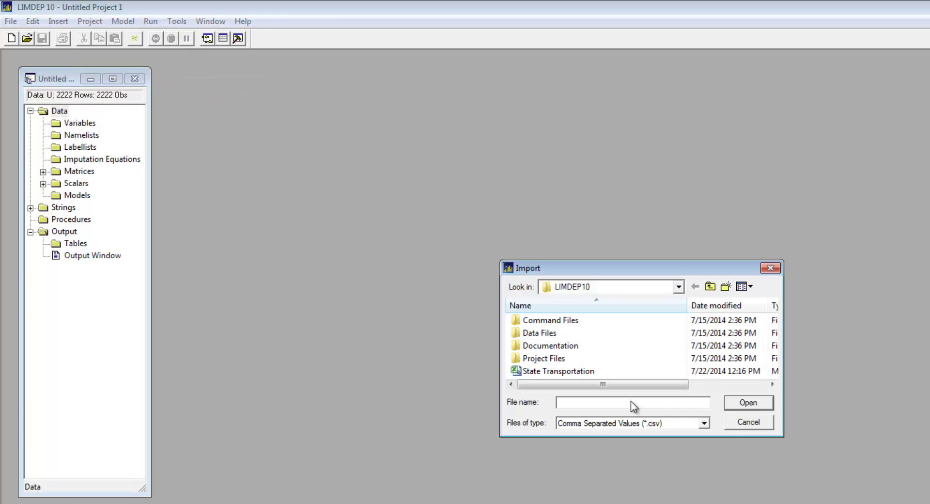
left_click(703, 424)
left_click(685, 452)
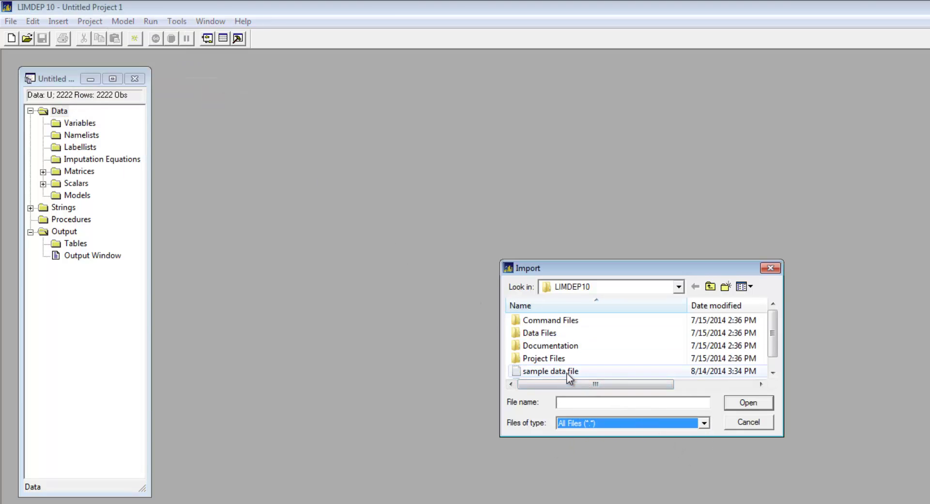
double_click(567, 372)
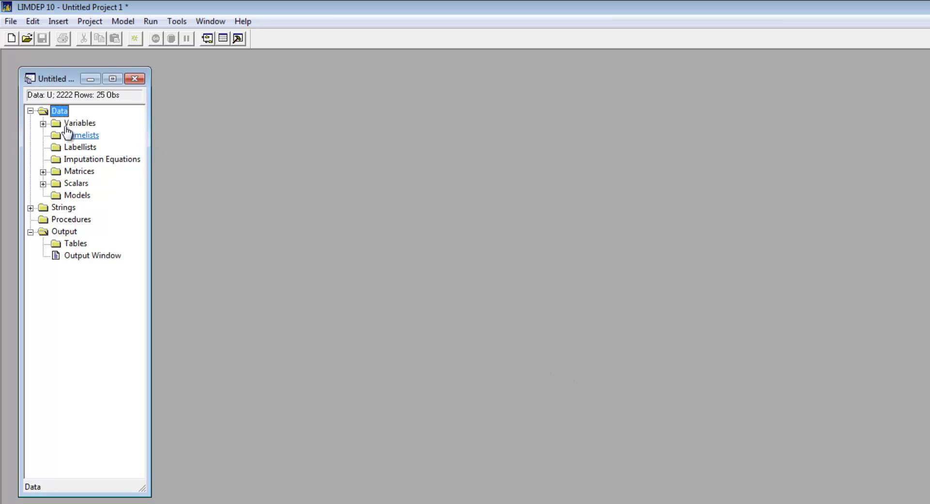
left_click(44, 123)
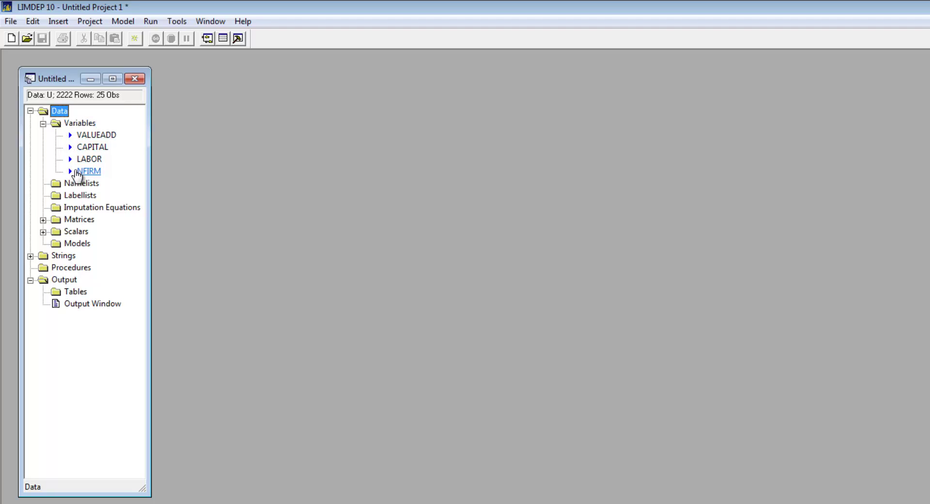
- Create a new command window from File > New
left_click(11, 22)
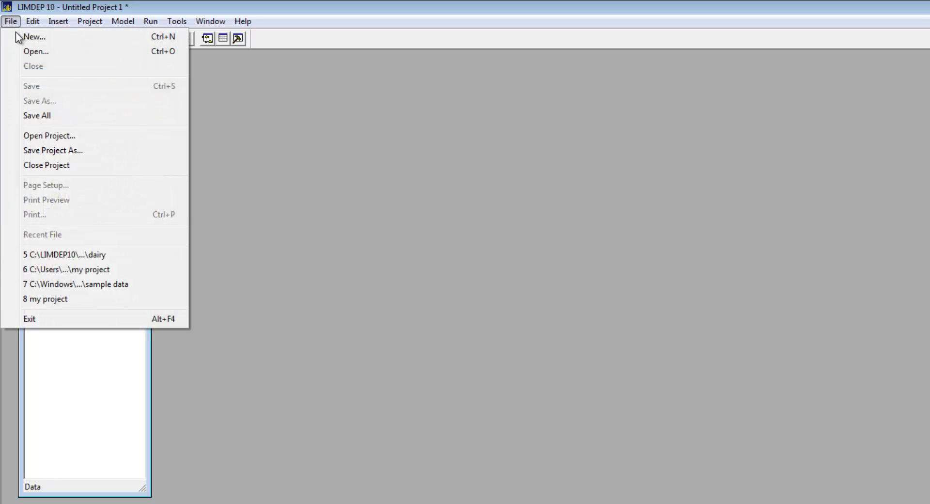
left_click(16, 33)
left_click(161, 93)
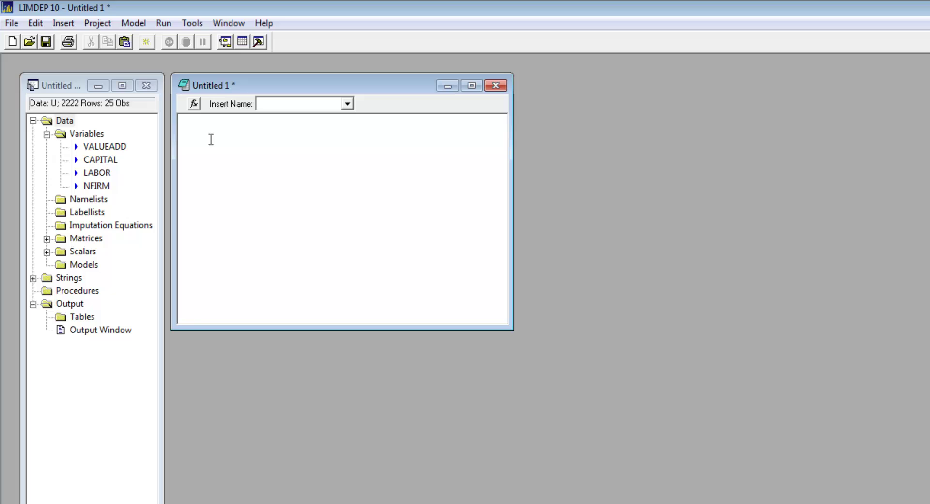
- Enter the IMPORT template line ending in $, then begin a second line 'IMPORT ; File ='
type("IMPORT")
type("; File = the file name including the full path")
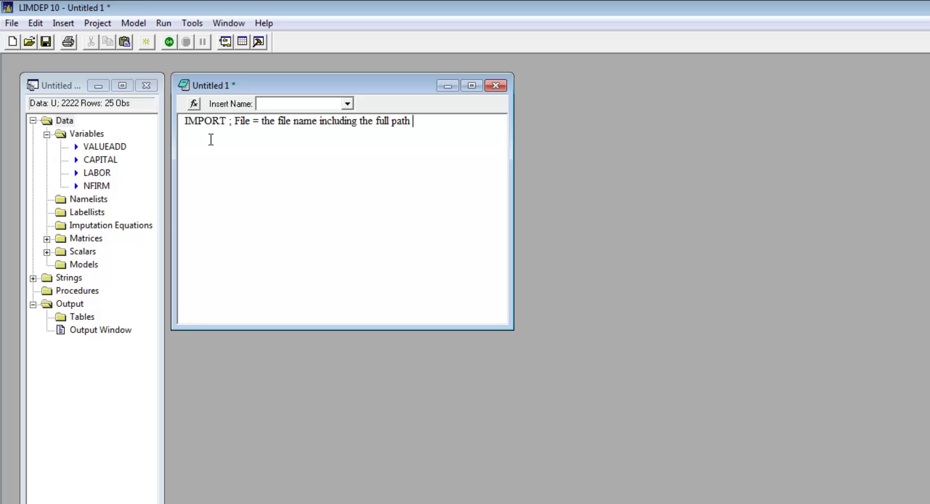
type("$")
key("Return")
type("IMPORT ; File =")
- Insert the path "C:\LIMDEP10\sample data file.txt" after File = and end the line with $
left_click(62, 23)
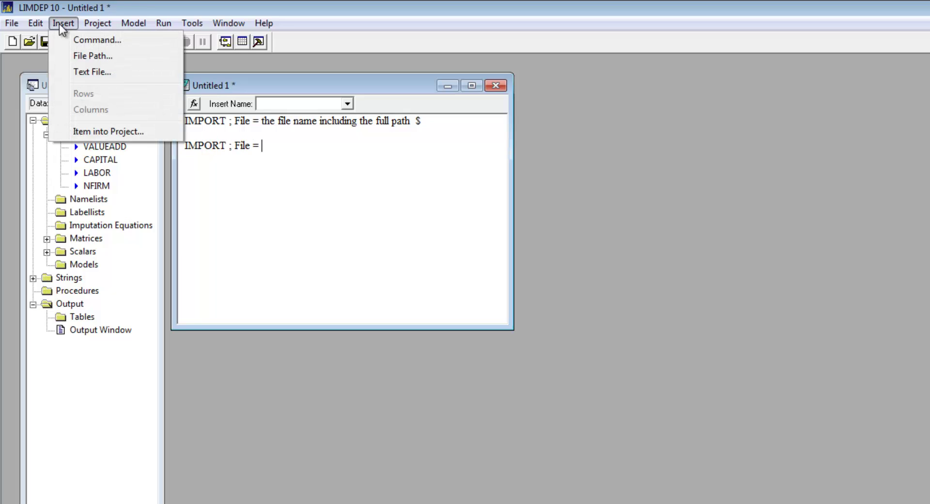
left_click(92, 55)
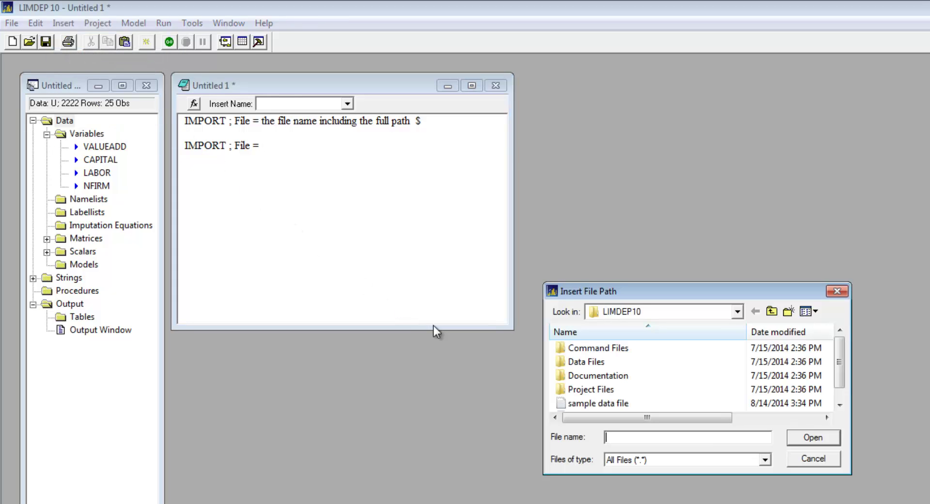
left_click(571, 402)
double_click(571, 402)
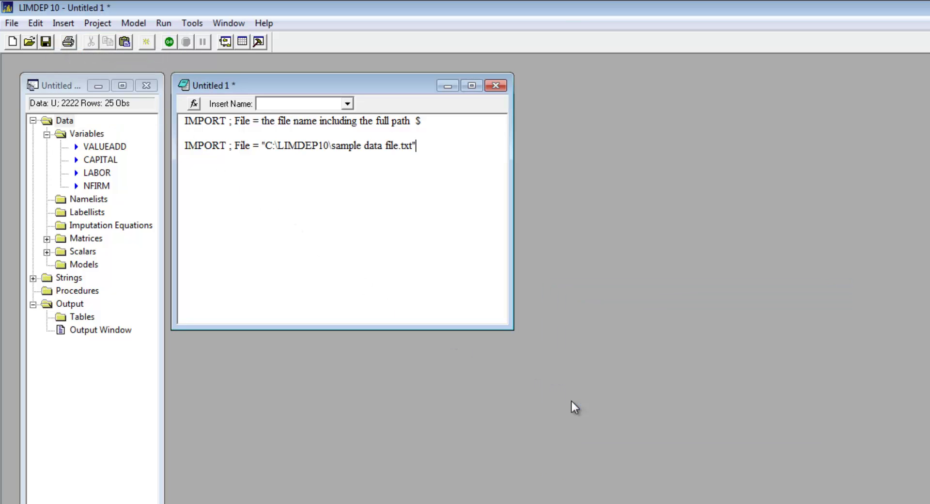
left_click(430, 145)
type("$")
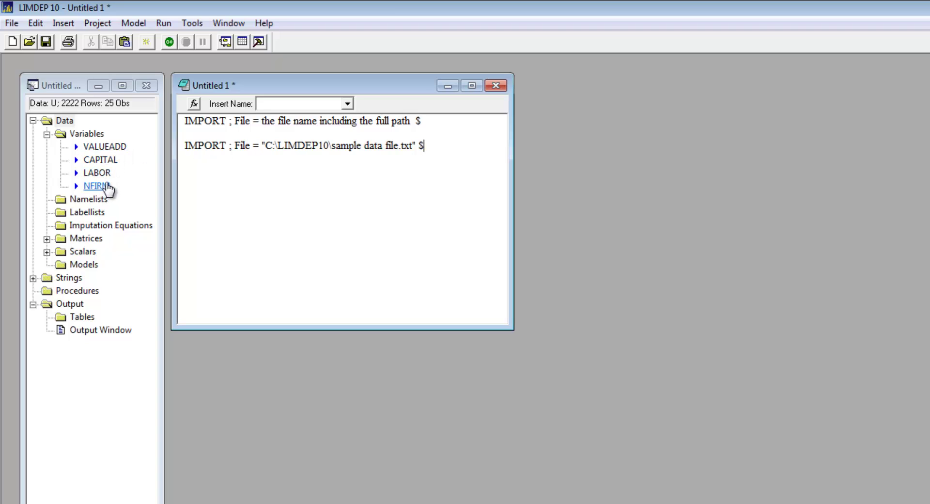
- Open the Data Editor grid to view each state's VALUEADD, CAPITAL, LABOR and NFIRM values
left_click(240, 43)
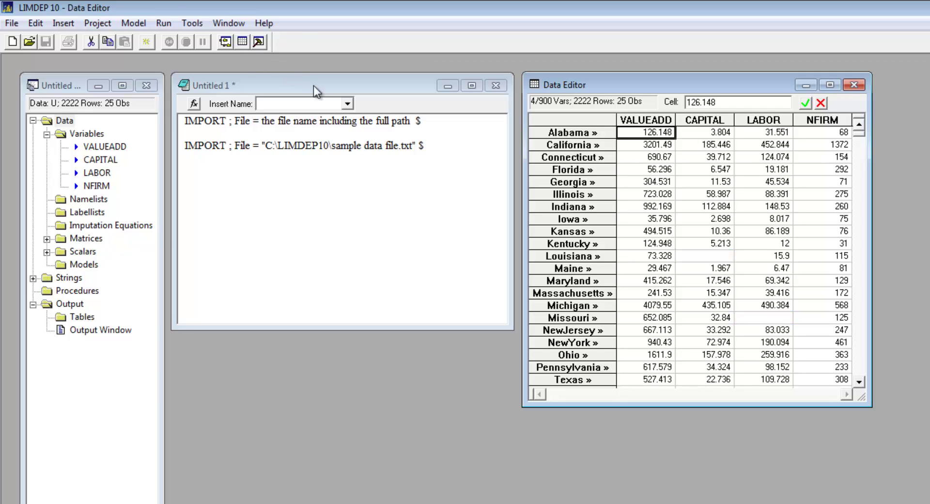
- Add the lines SKIP $ and NO SKIP $ below the IMPORT commands
left_click(427, 146)
key("Return")
key("Return")
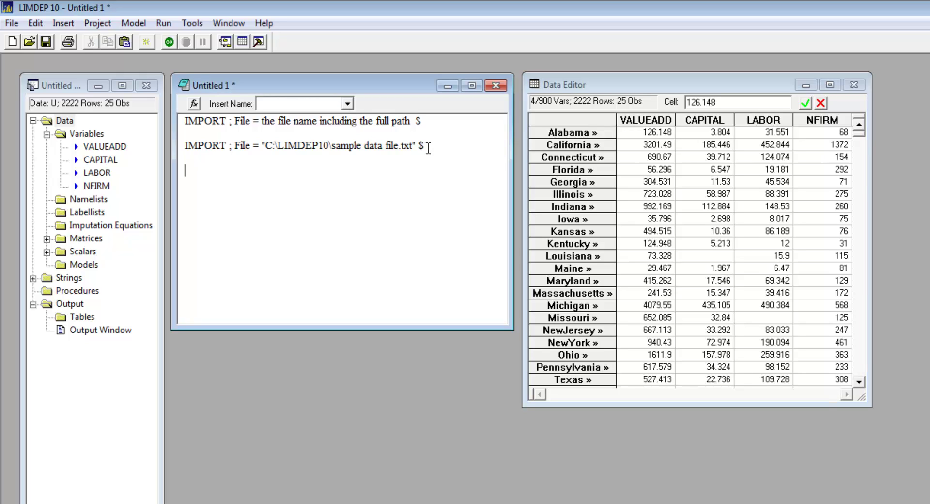
type("SKIP $")
key("Return")
key("Return")
type("NO SKI")
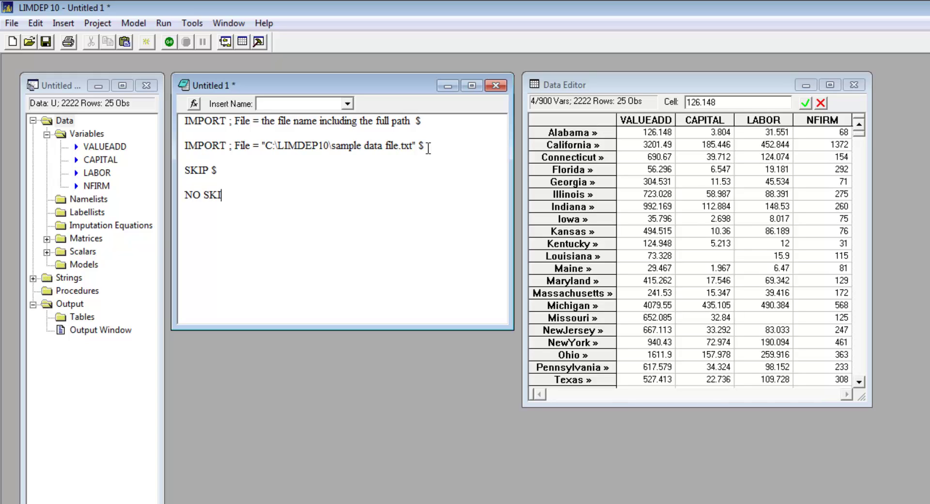
type("P $")
key("Return")
left_click(108, 23)
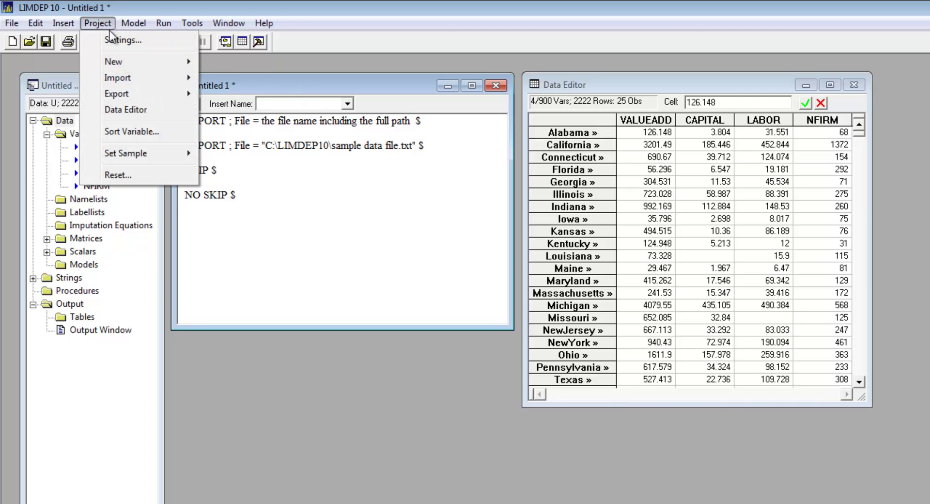
left_click(116, 40)
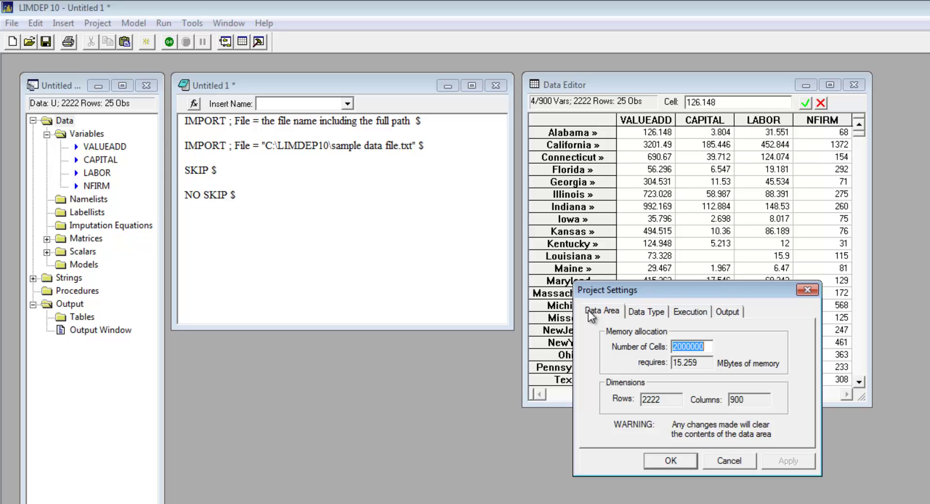
left_click(806, 289)
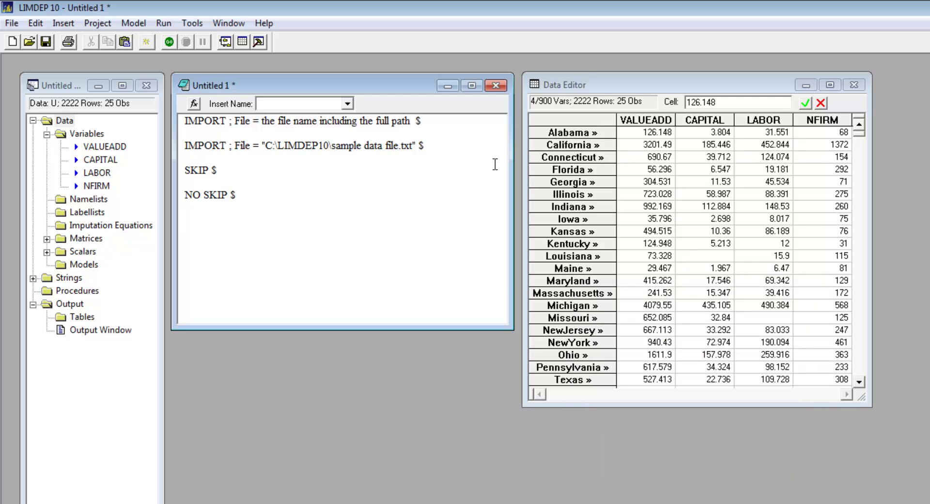
left_click(196, 23)
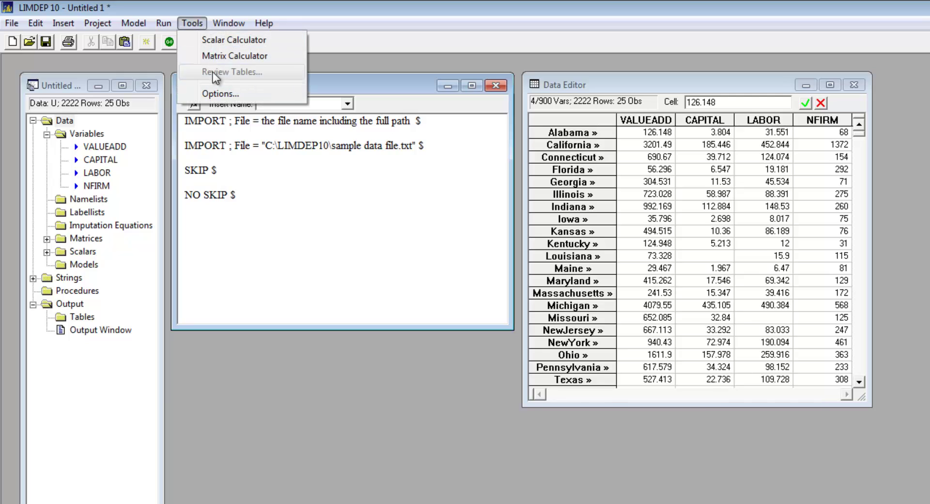
left_click(221, 93)
left_click(656, 310)
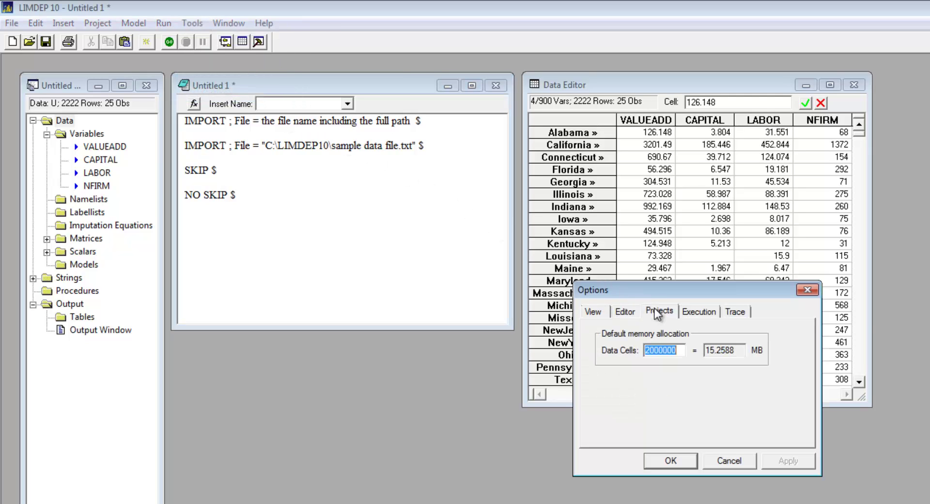
left_click(801, 290)
left_click(179, 223)
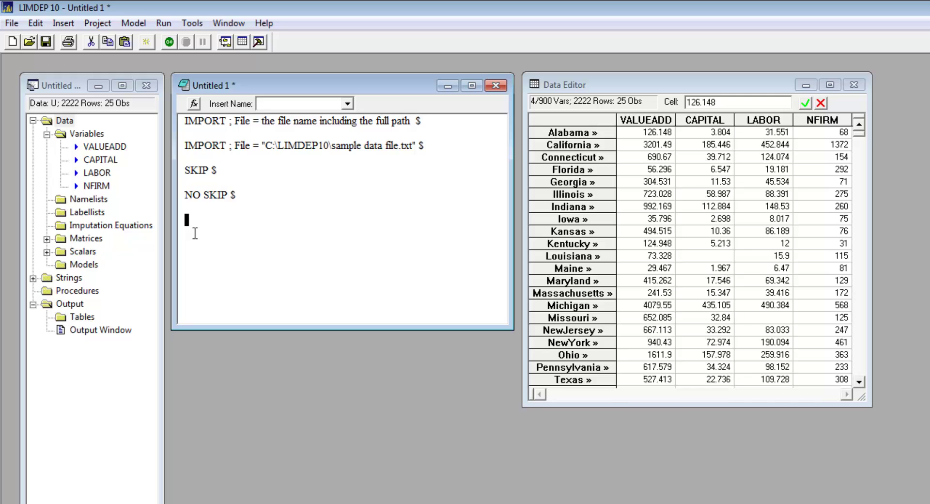
- Add a READ line using the full file path template, ending with '; Format = DTA $'
type("READ")
type("; File = the file name including the full path")
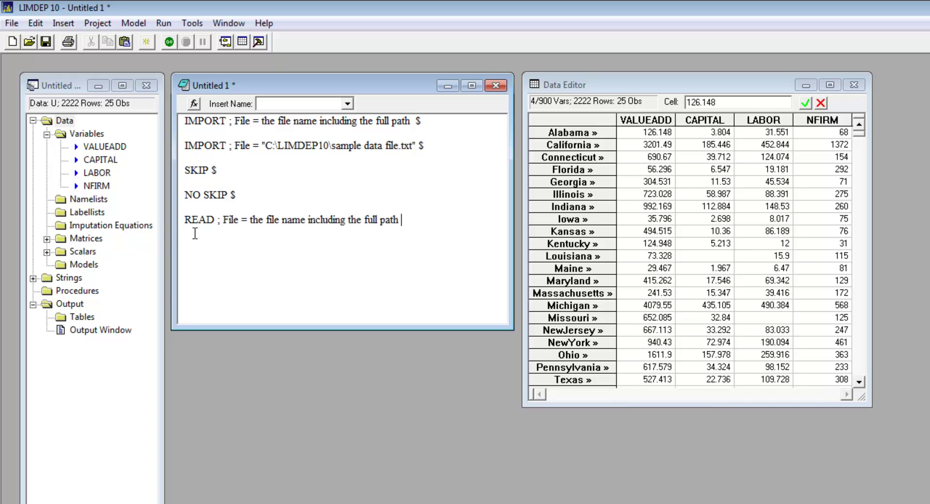
type("; Format = DTA")
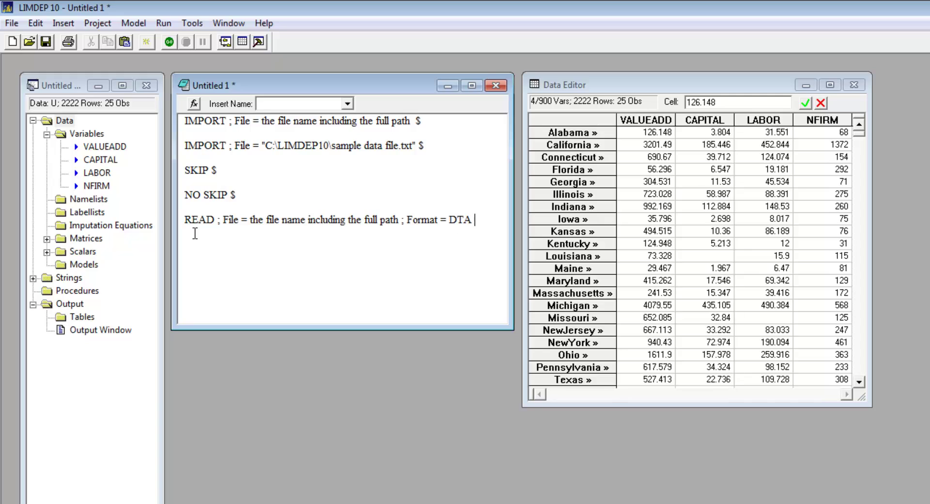
type(" $")
- Save the project under the name 'project'
left_click(12, 25)
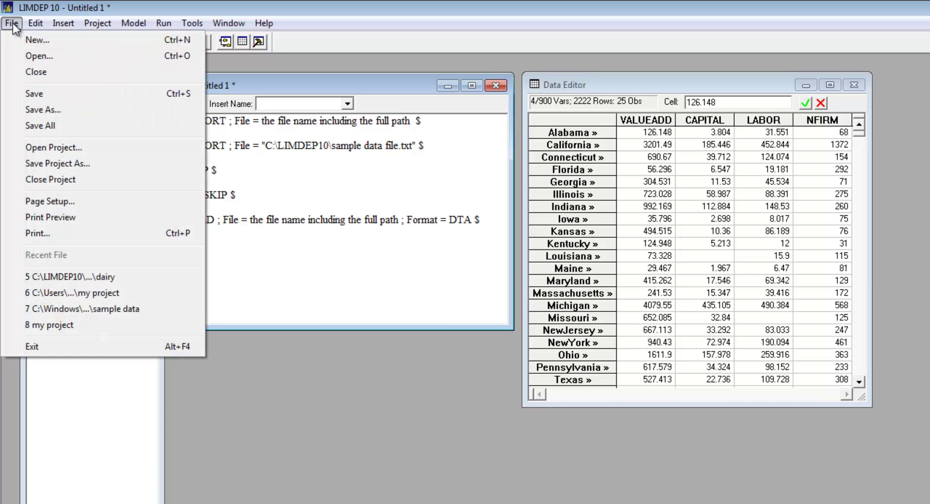
left_click(58, 165)
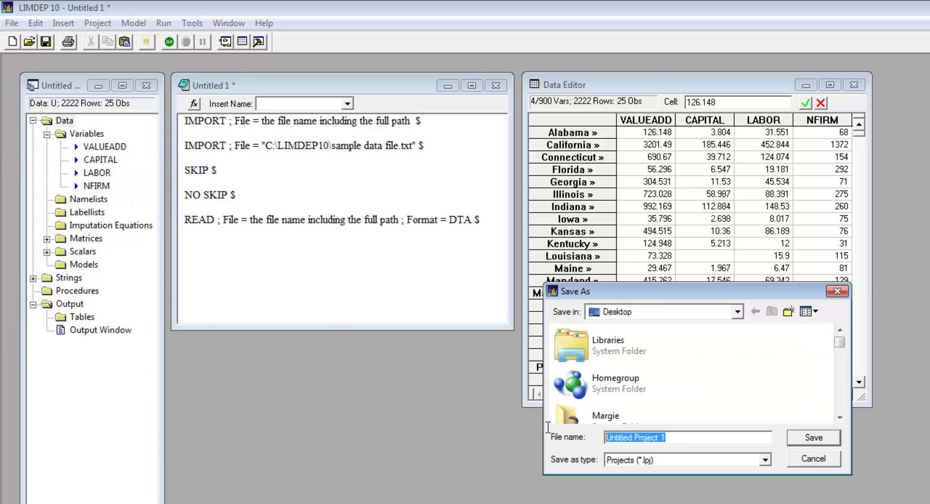
type("project")
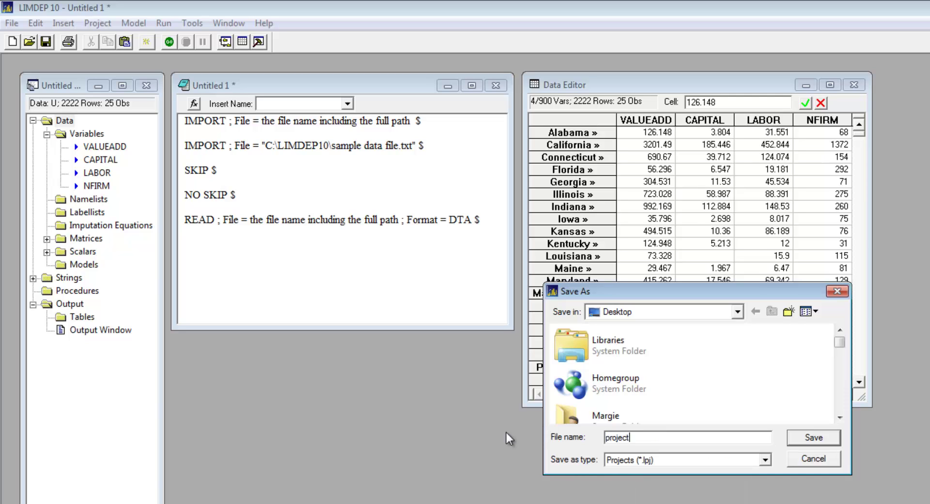
left_click(794, 438)
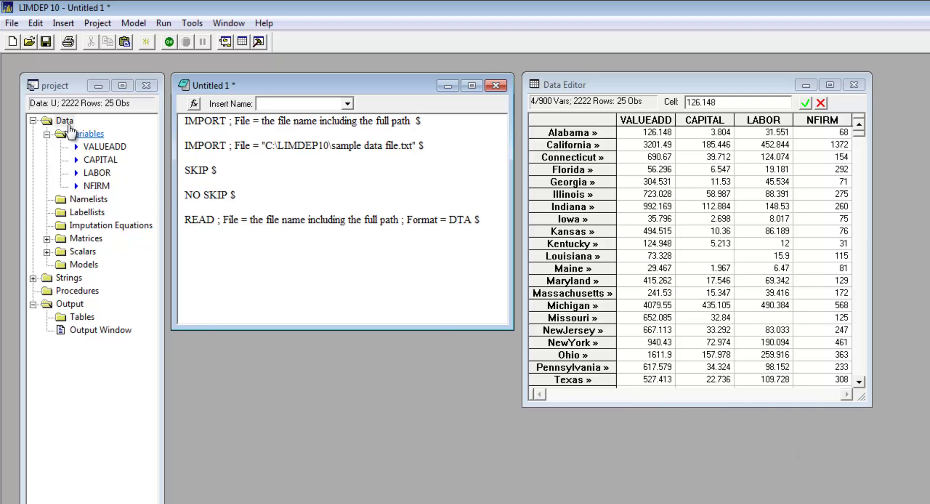
left_click(10, 24)
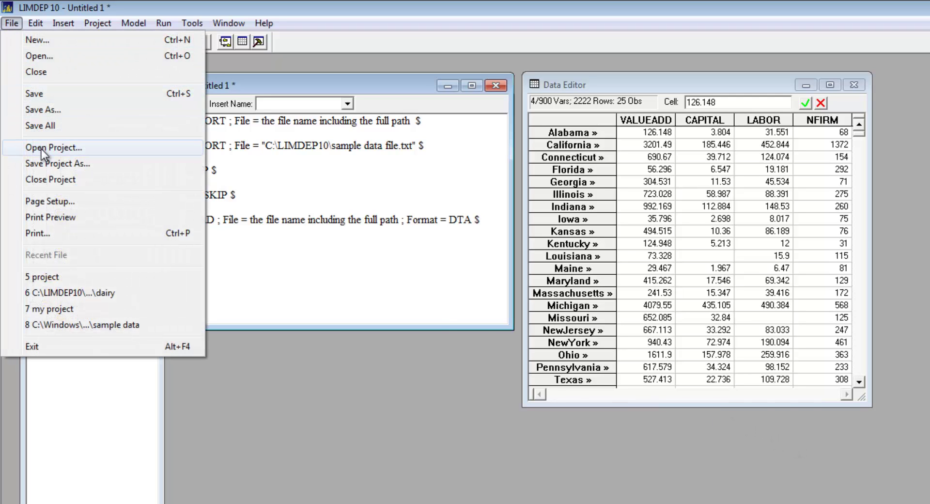